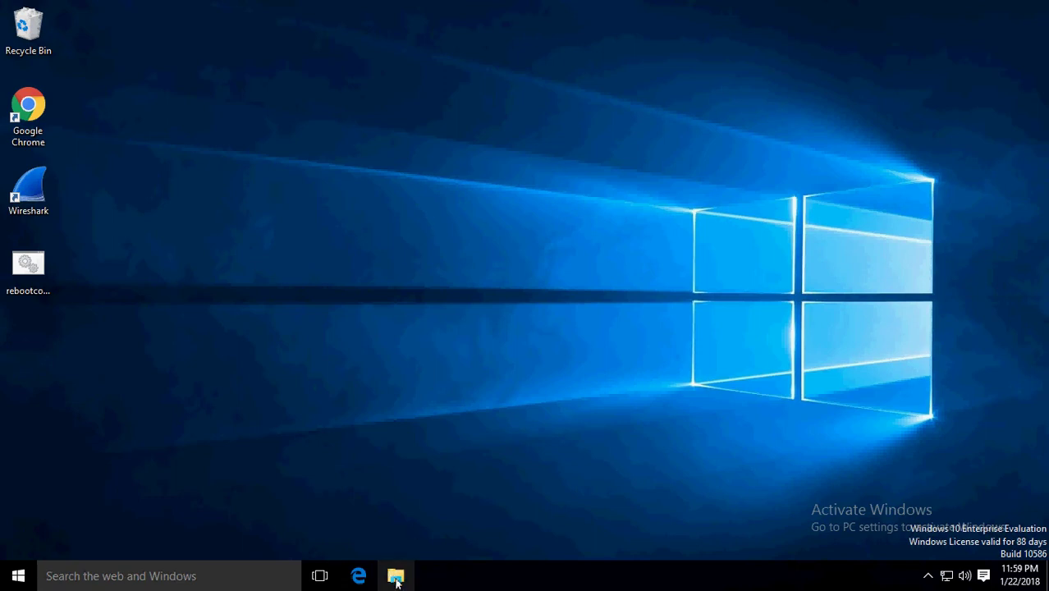
Open File Explorer from the taskbar so it shows Quick access.
left_click(396, 577)
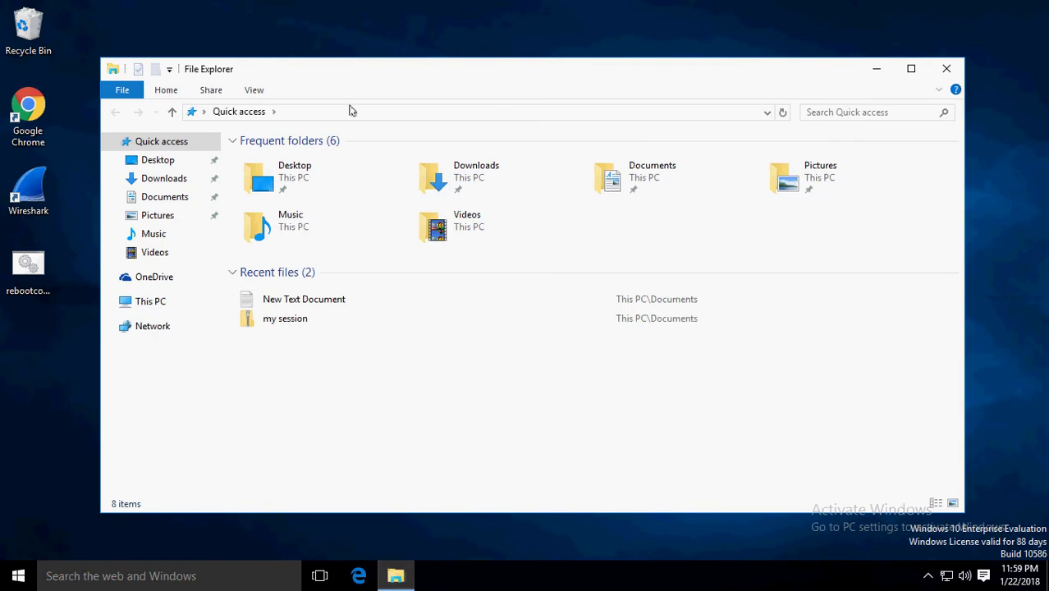
Go to the \\studentfs\student share network folder through the Explorer address bar.
left_click(328, 116)
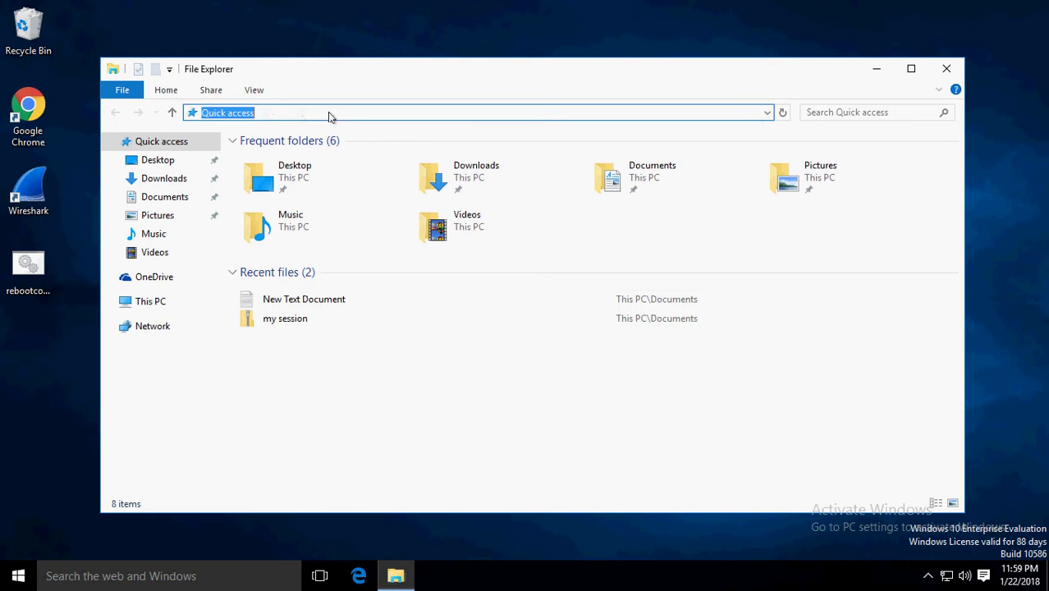
left_click(328, 115)
double_click(328, 116)
key("BackSpace")
key("BackSpace")
key("BackSpace")
key("BackSpace")
key("BackSpace")
key("BackSpace")
key("BackSpace")
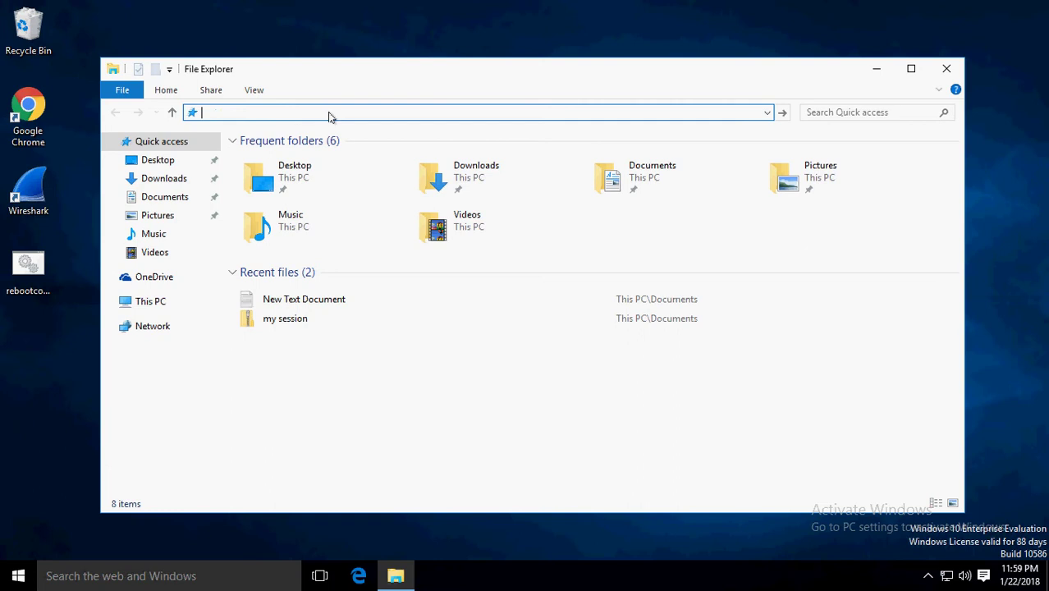
type("\\\\")
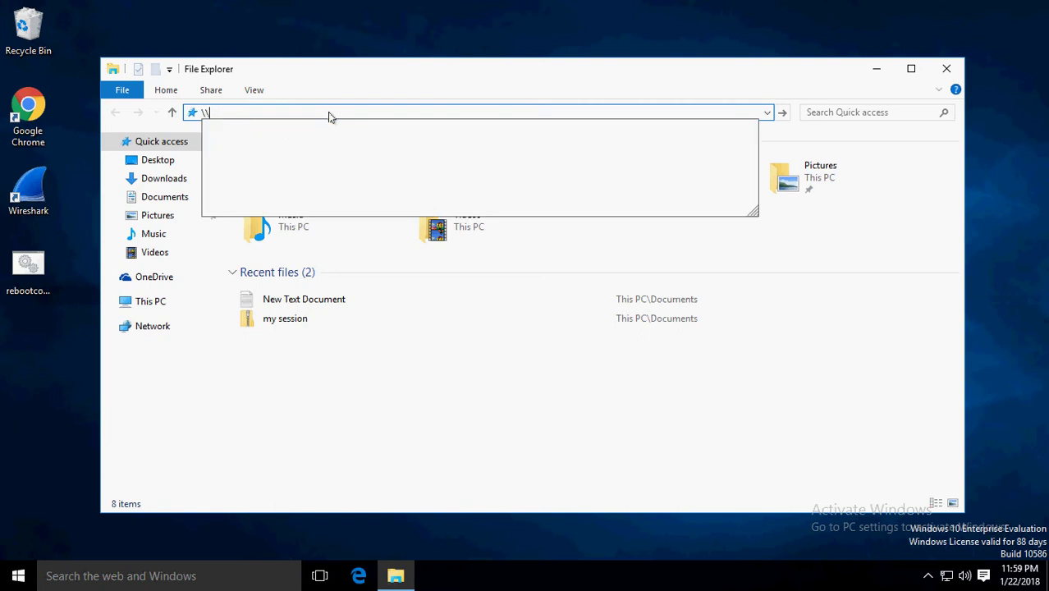
type("s")
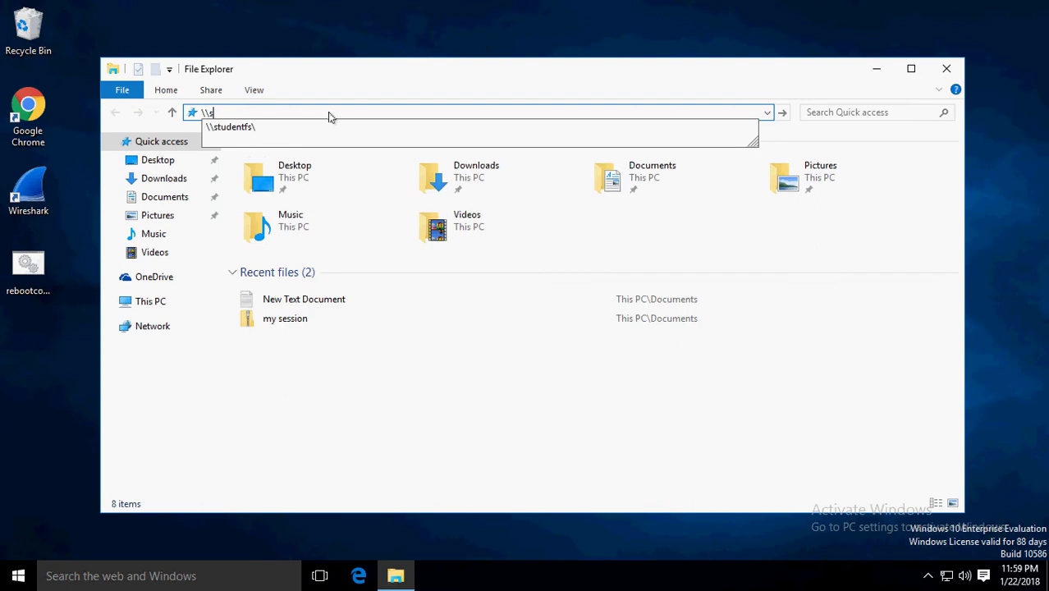
type("tudentfs\\")
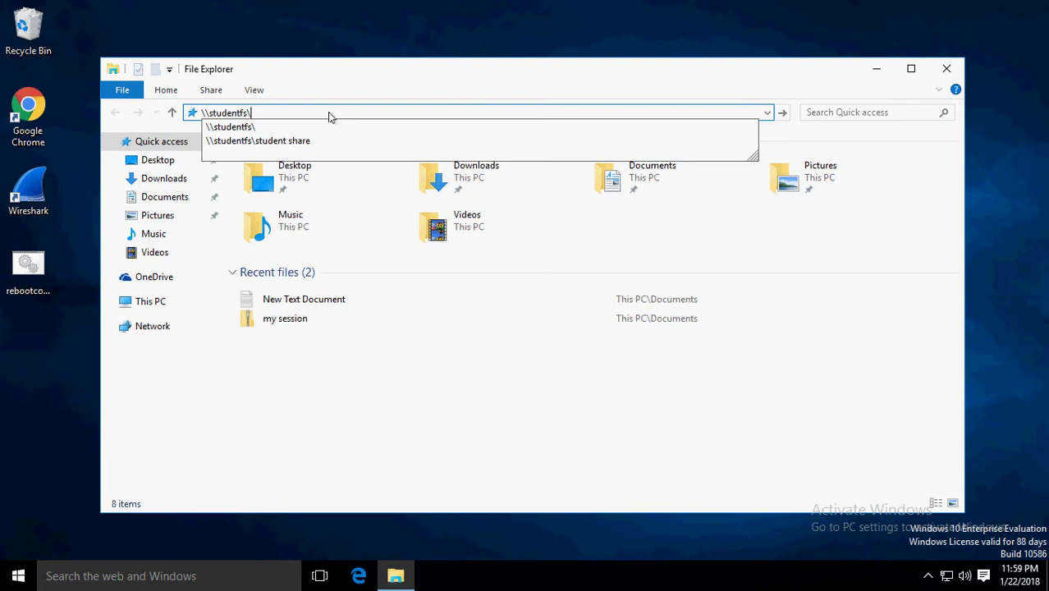
type("st")
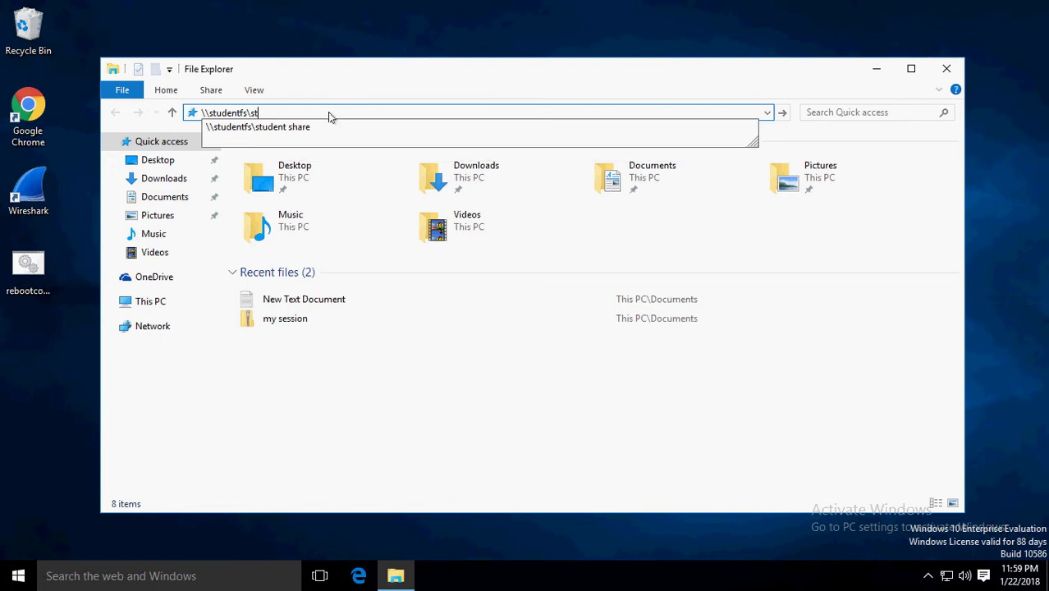
type("u")
key("Down")
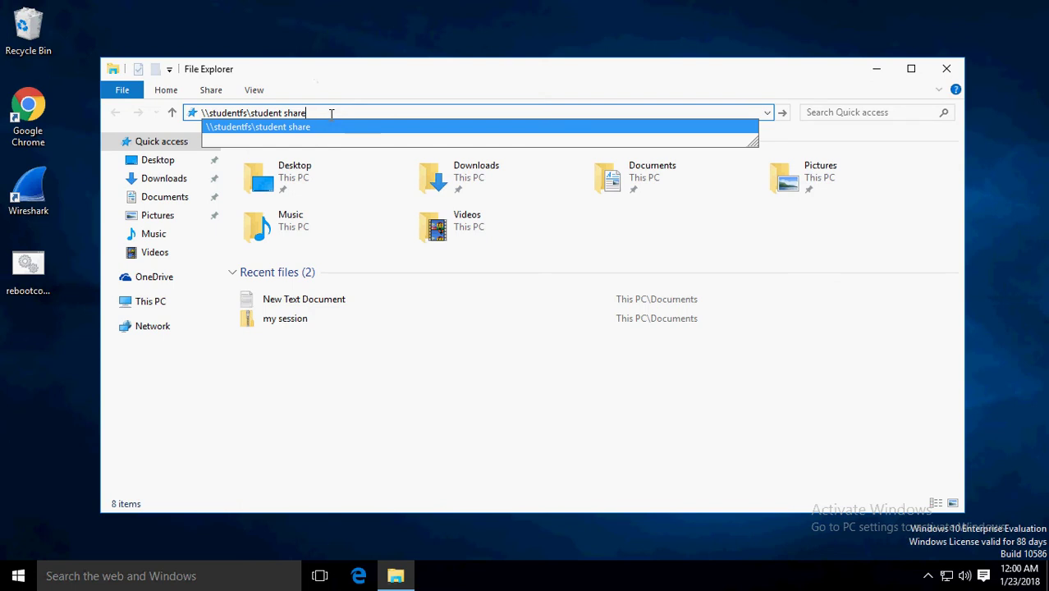
key("Return")
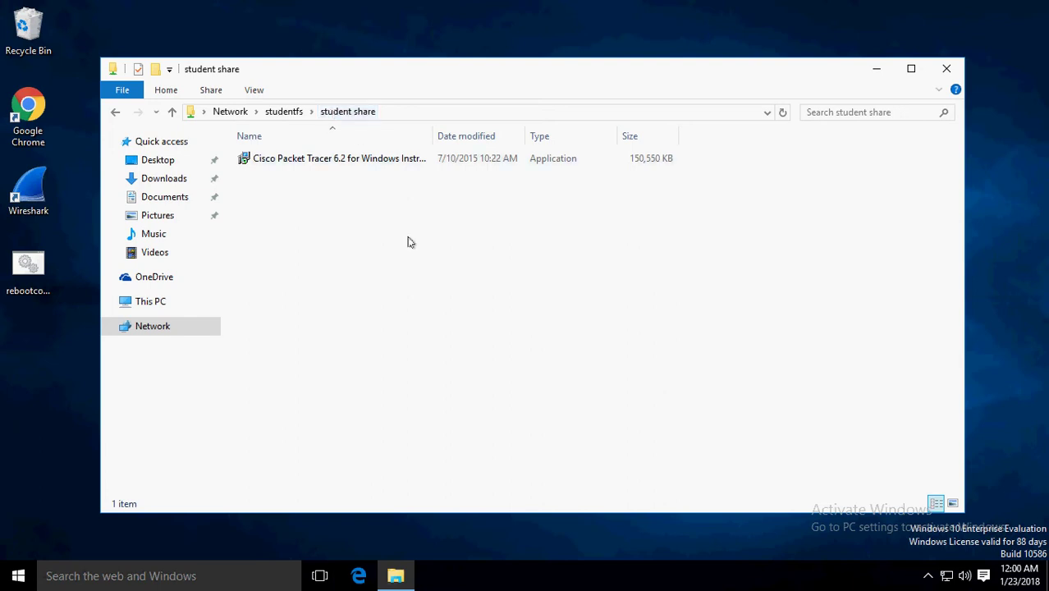
Run the Cisco Packet Tracer 6.2 Instructor installer from the share.
left_click(337, 165)
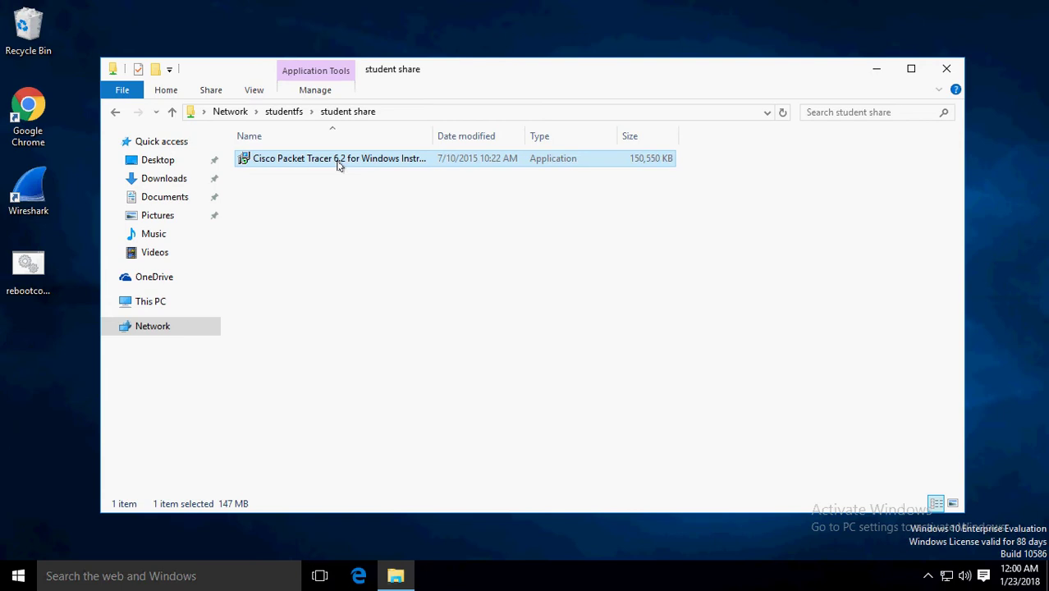
double_click(339, 164)
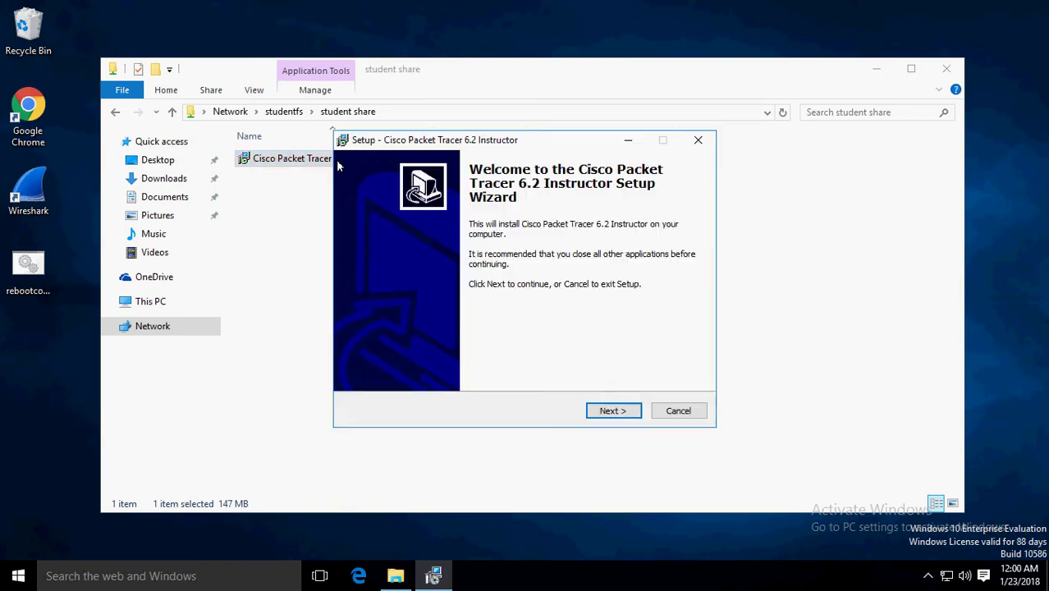
Accept the license and keep the default install folder, Start Menu folder and desktop icon.
left_click(624, 412)
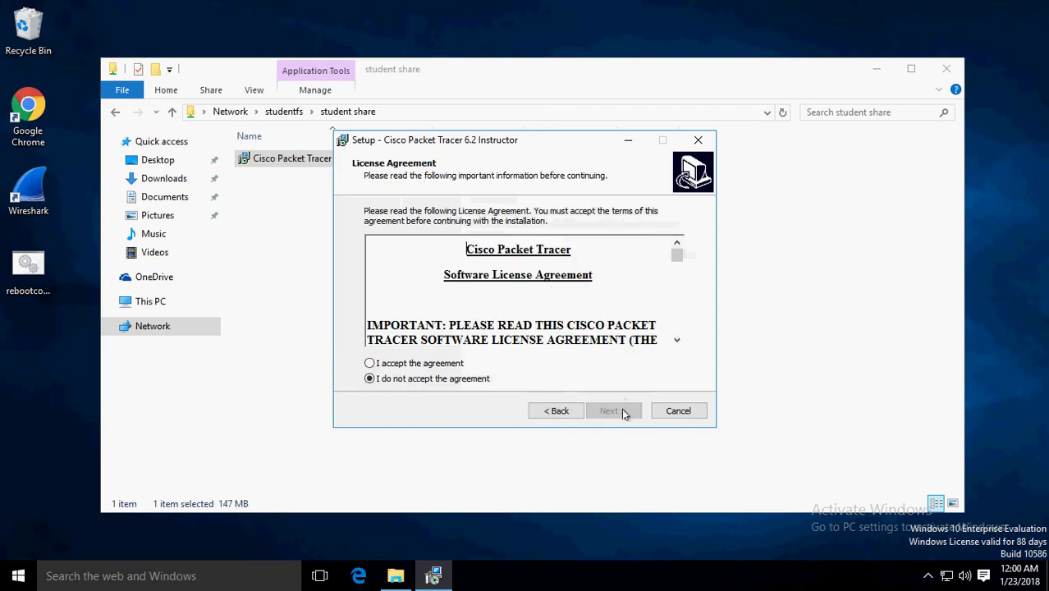
left_click(406, 363)
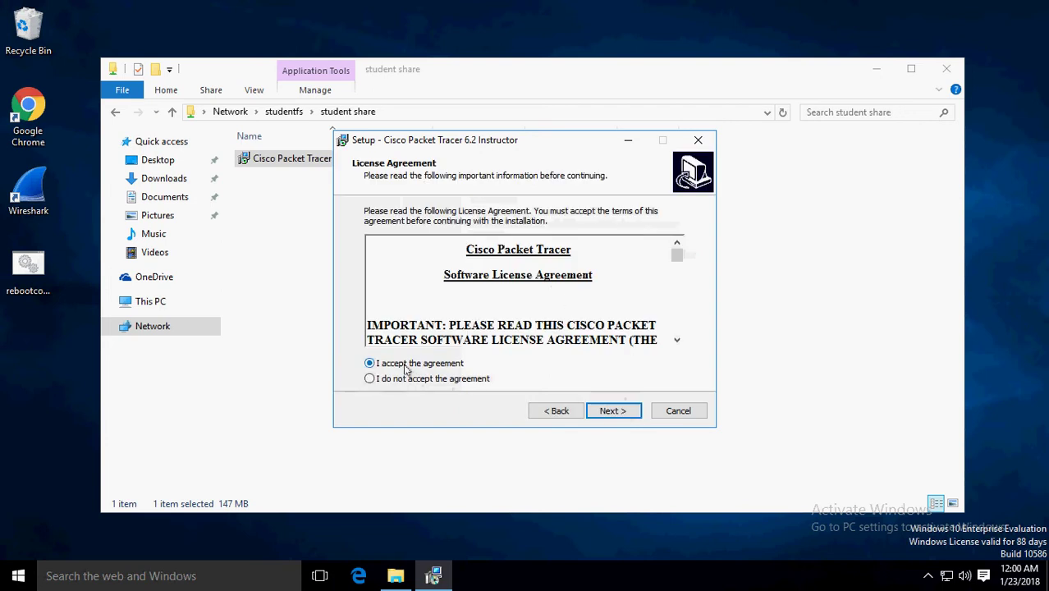
left_click(614, 415)
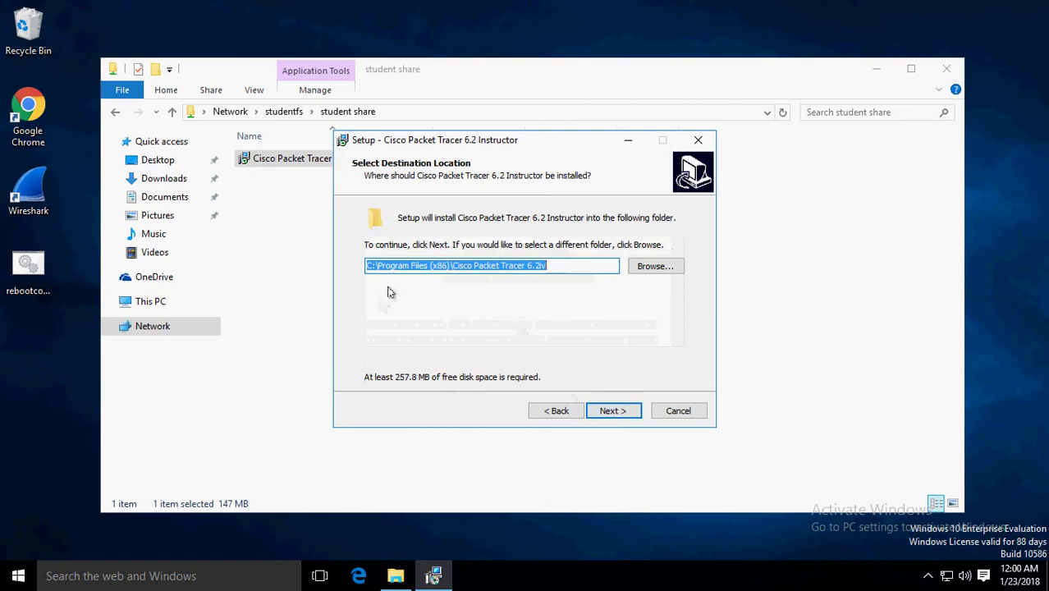
left_click(612, 413)
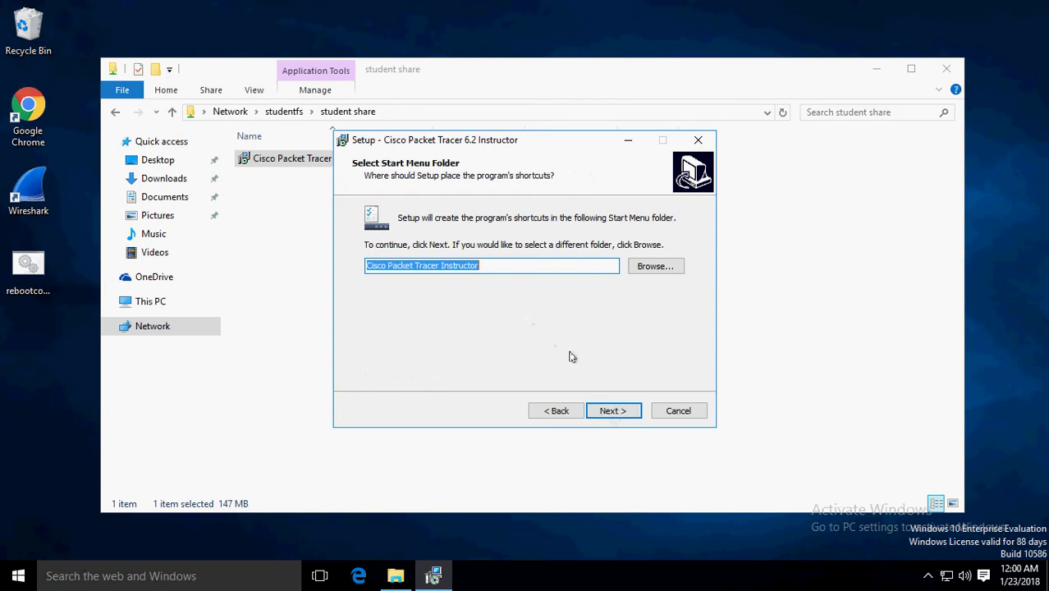
left_click(610, 414)
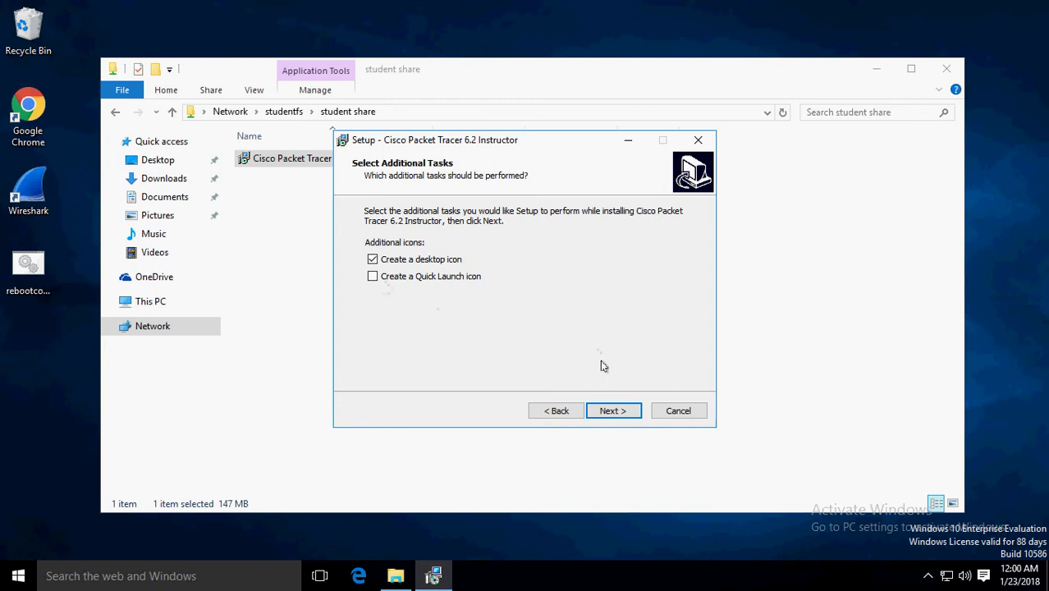
left_click(609, 413)
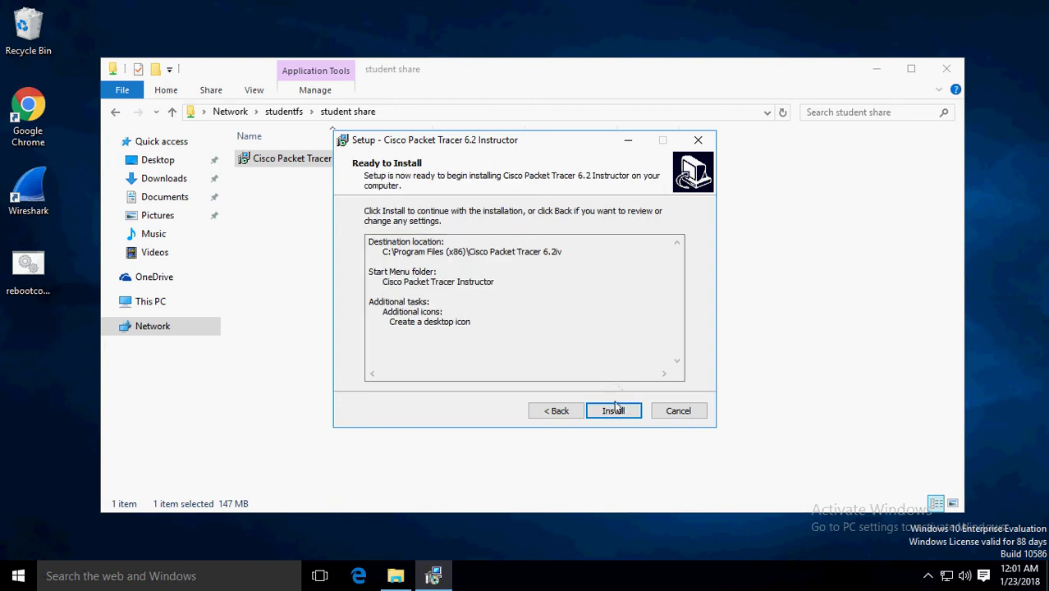
Install Packet Tracer, dismiss the browser notice, and finish without launching the program.
left_click(614, 413)
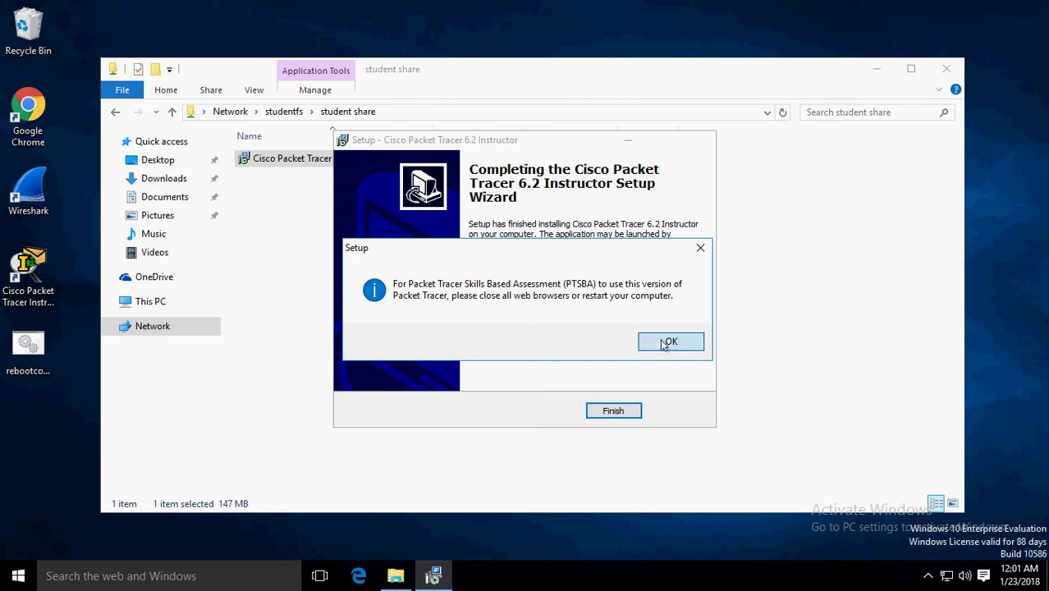
left_click(667, 342)
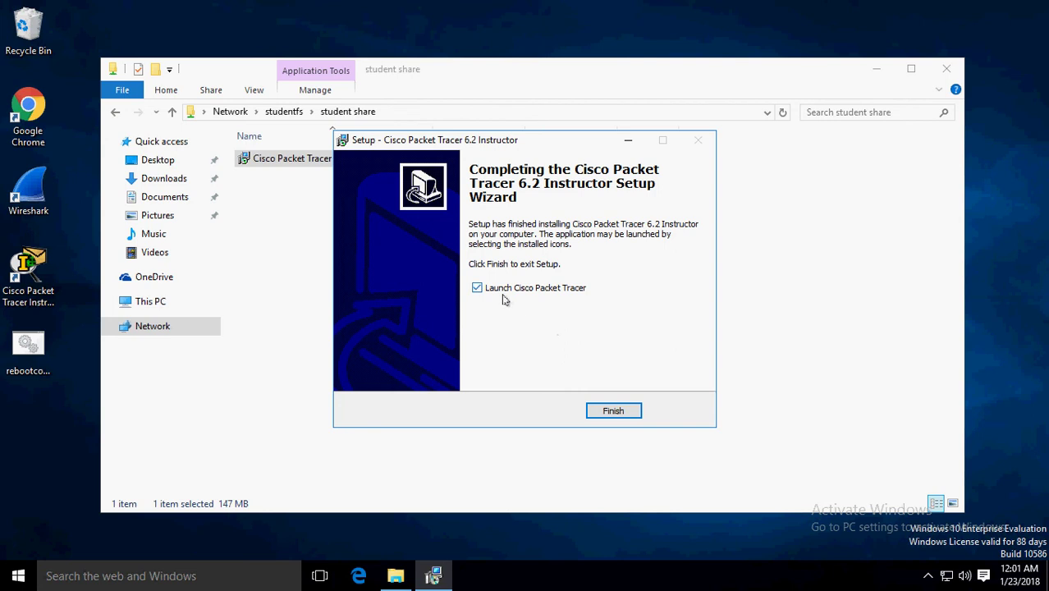
left_click(477, 287)
left_click(617, 412)
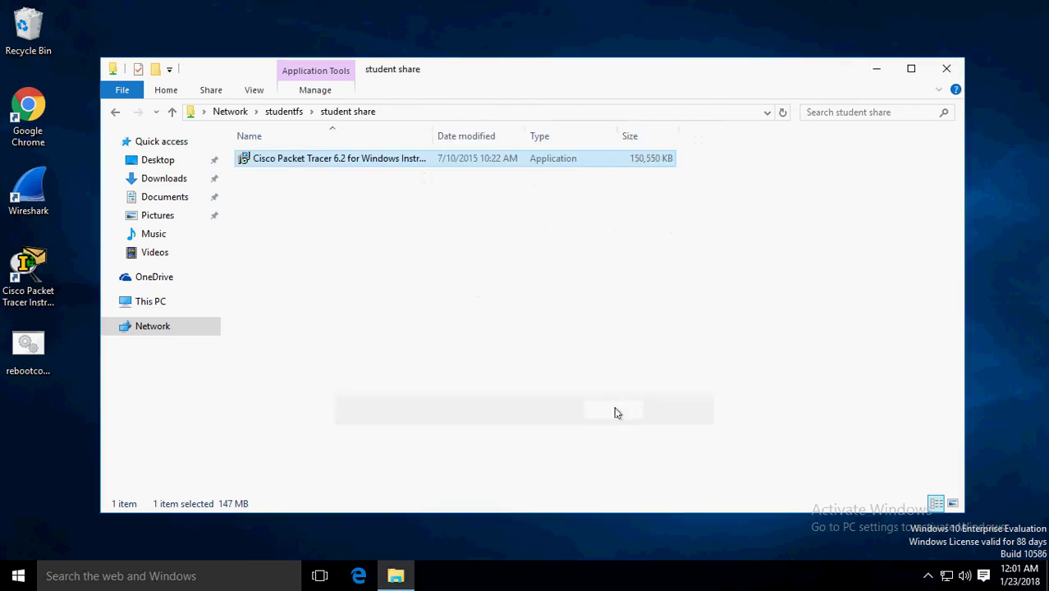
left_click(617, 412)
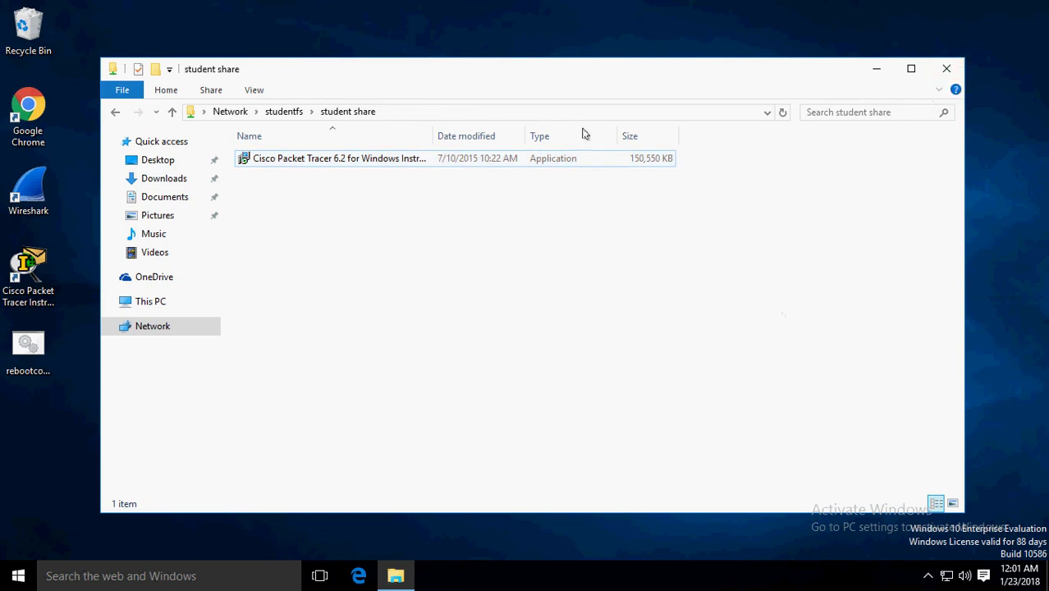
Create a desktop shortcut to the \\studentfs\student share from the address bar.
left_click_drag(554, 79, 634, 83)
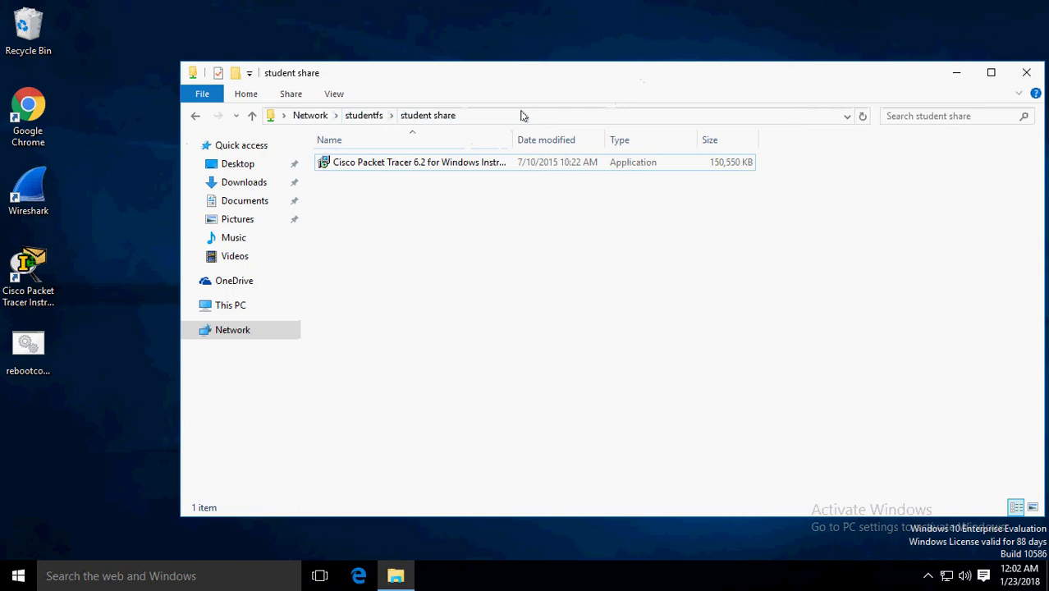
left_click(520, 115)
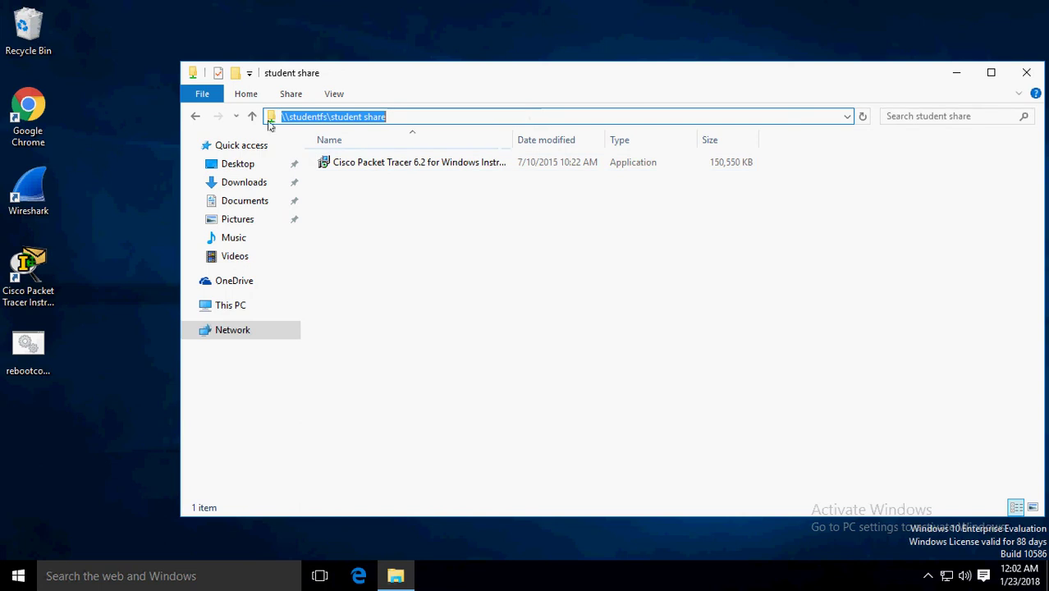
left_click_drag(271, 117, 123, 113)
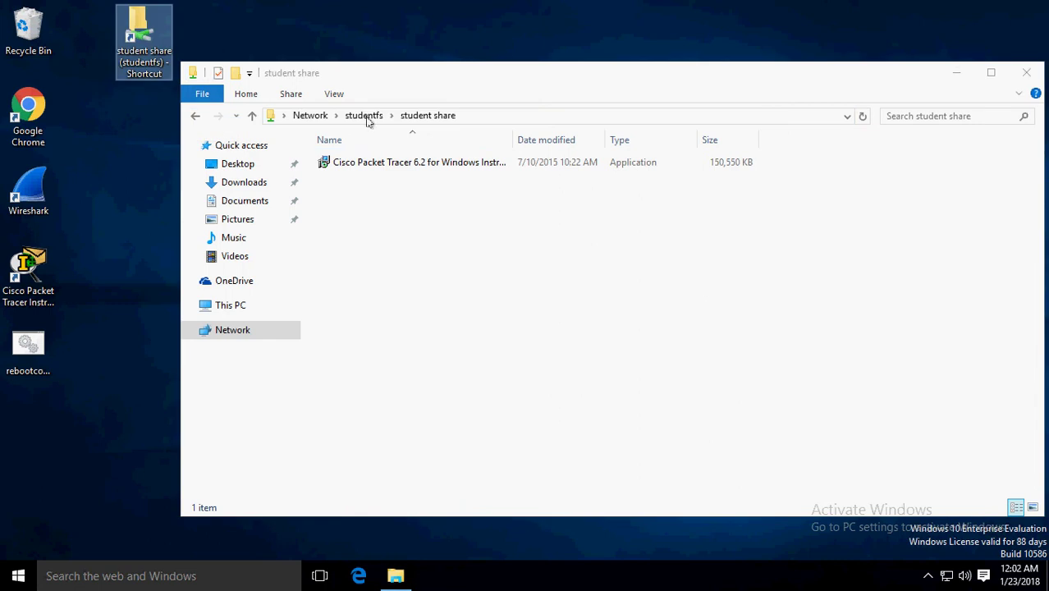
Close Explorer, test the new shortcut by opening the share, then close it again.
left_click(1025, 72)
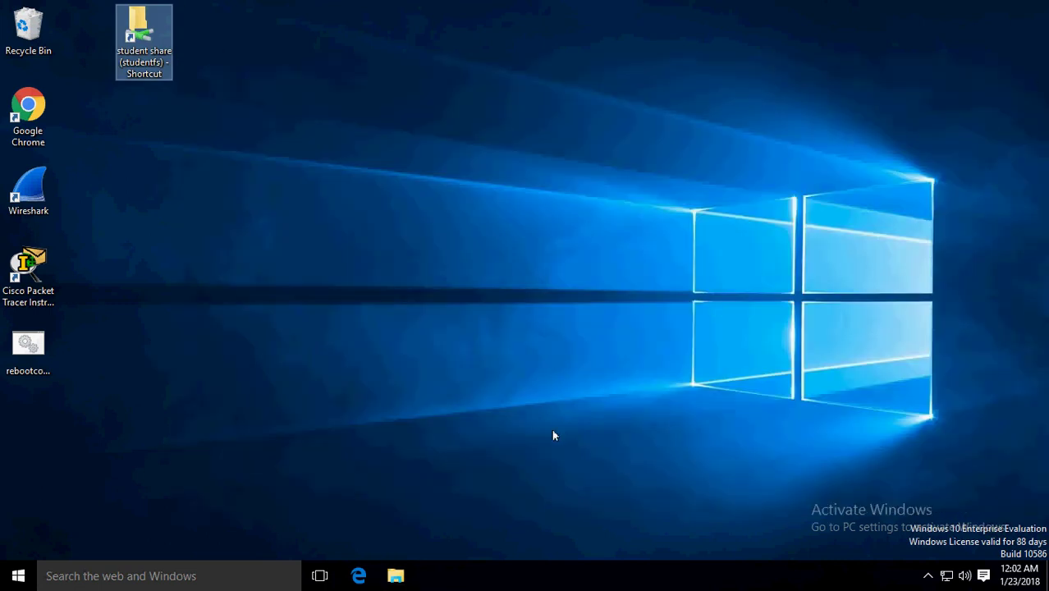
left_click(574, 304)
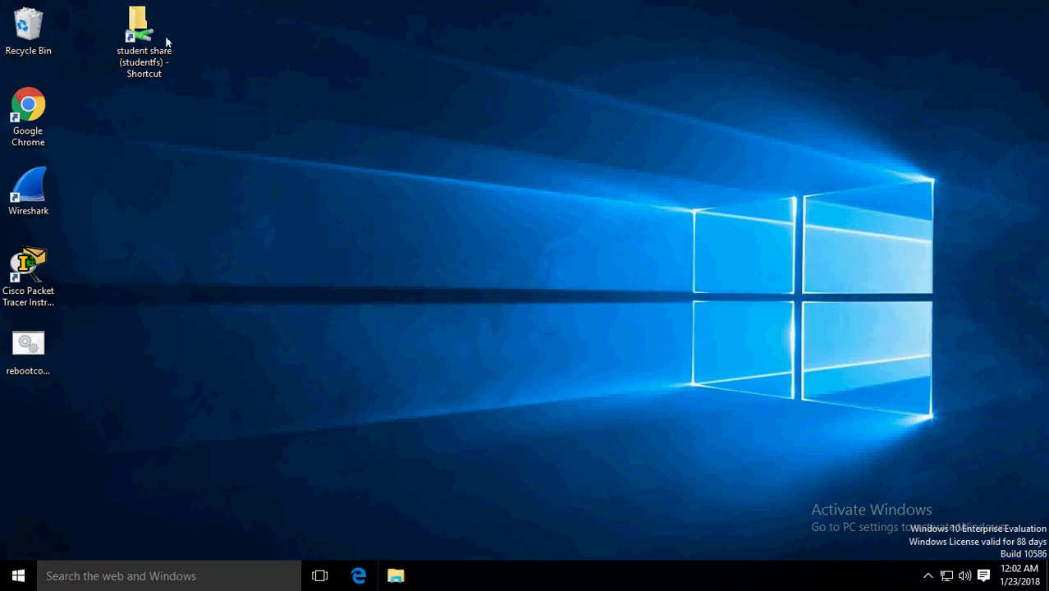
double_click(138, 33)
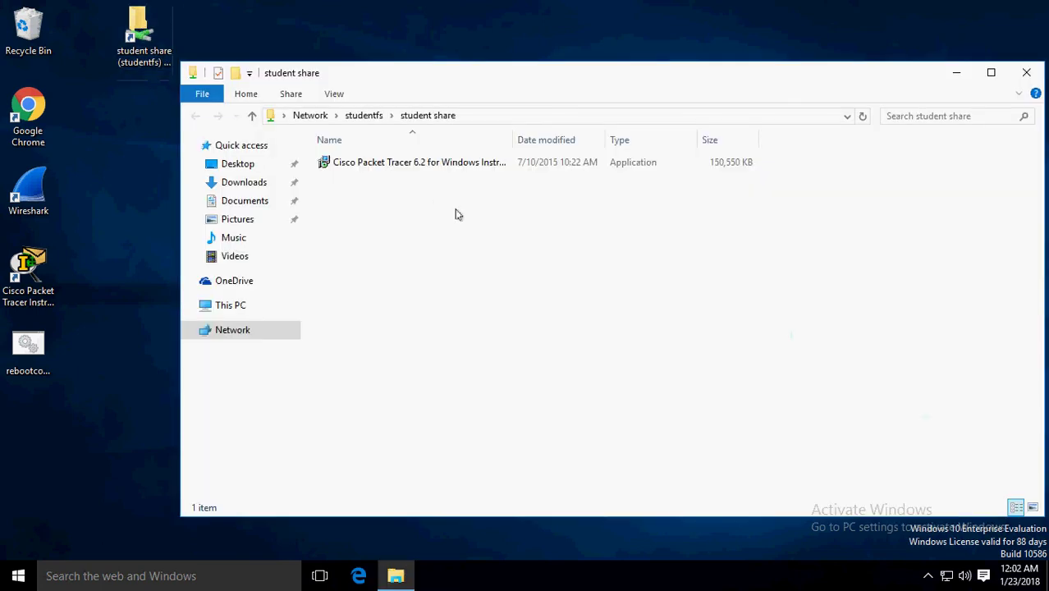
left_click_drag(735, 79, 653, 87)
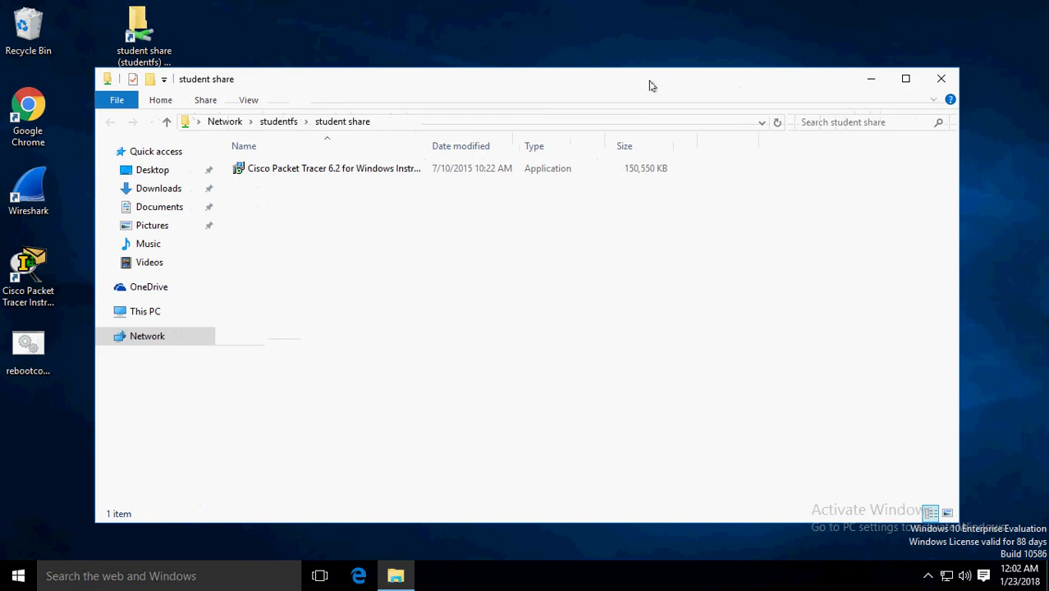
left_click(941, 78)
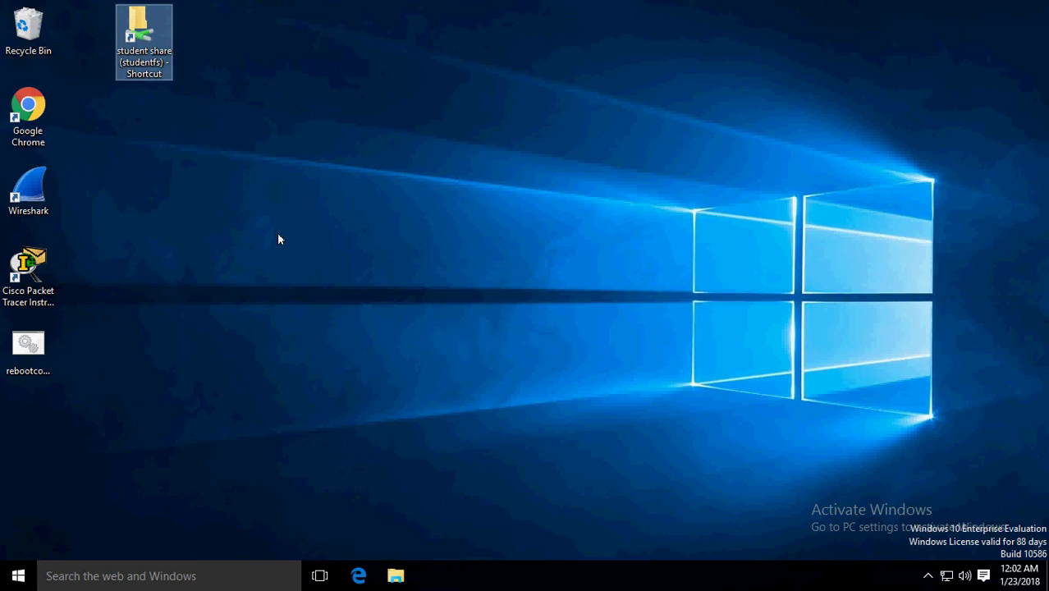
Launch Packet Tracer Instructor, accept the default user folder, dismiss five script errors, and maximize it.
double_click(28, 267)
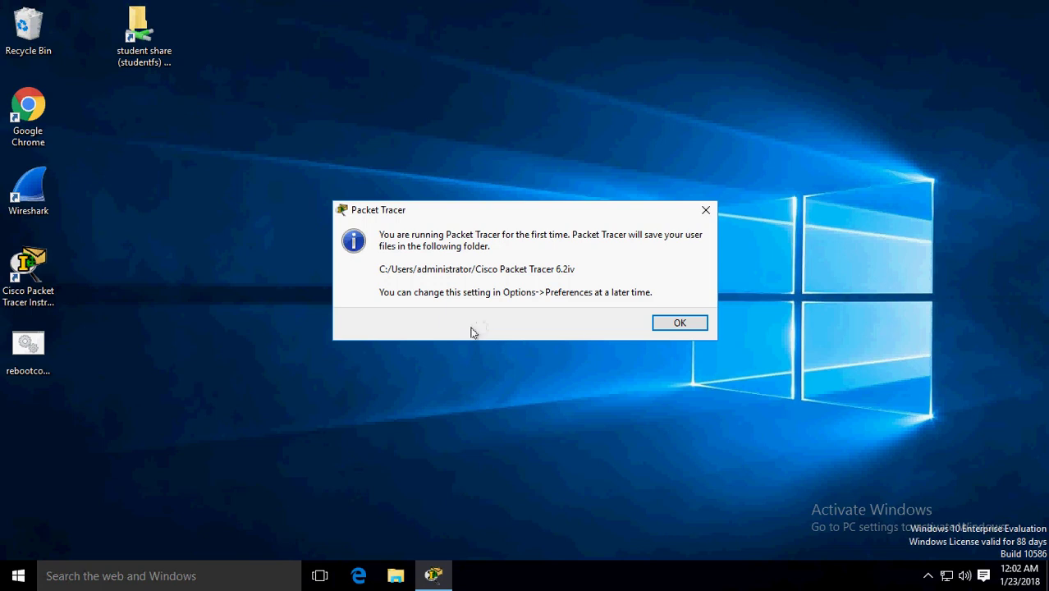
left_click(671, 324)
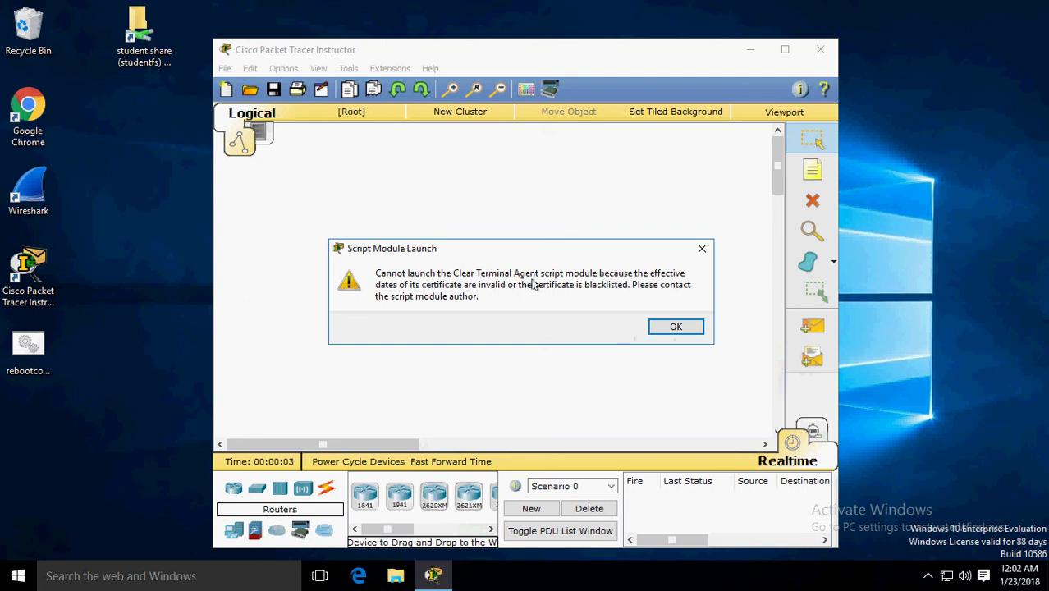
left_click(675, 328)
left_click(676, 328)
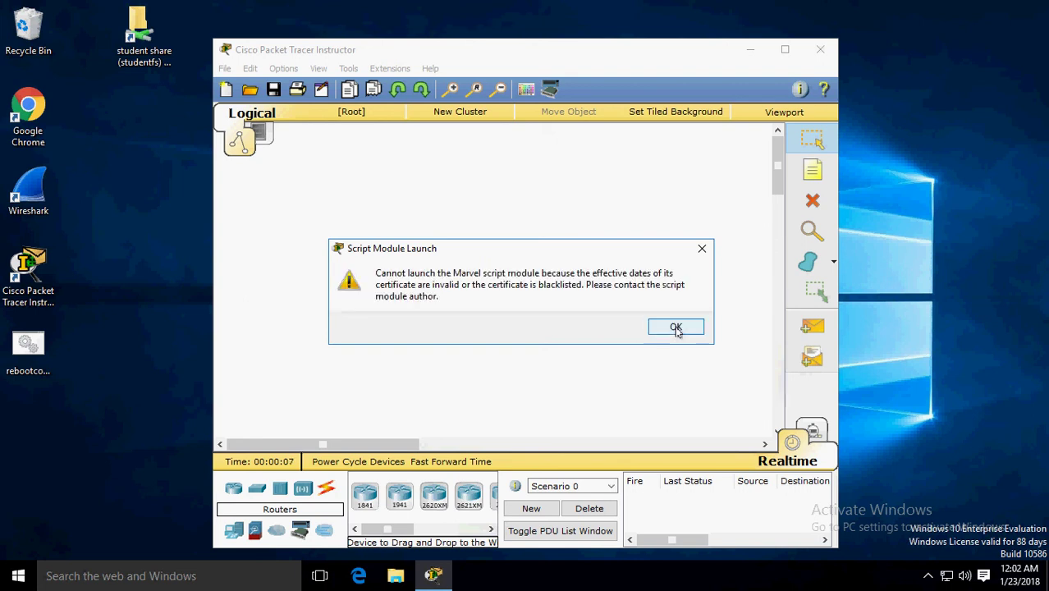
left_click(675, 328)
left_click(676, 327)
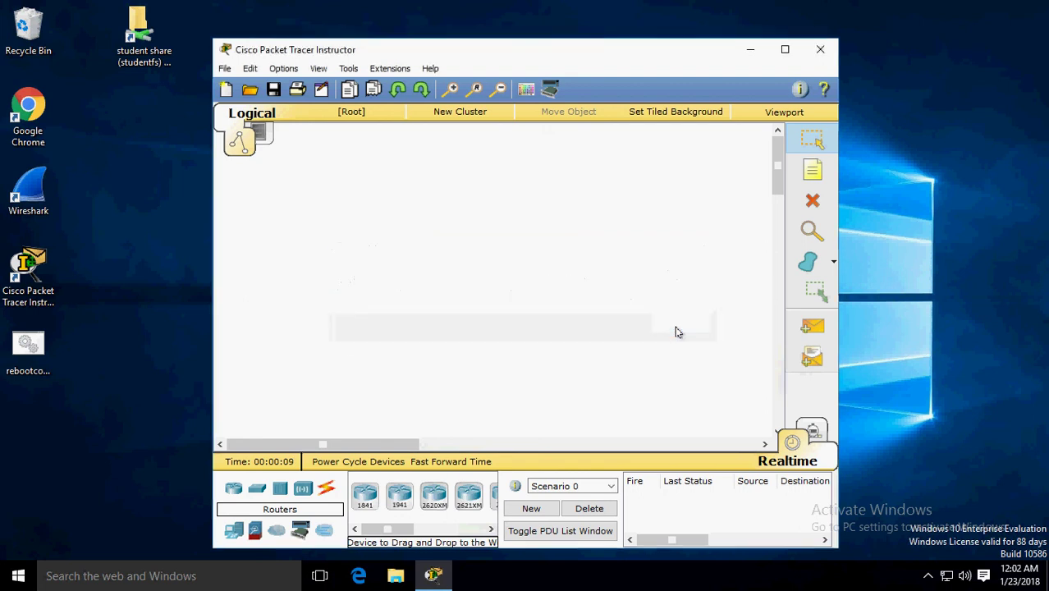
left_click(676, 328)
left_click_drag(623, 51, 594, 34)
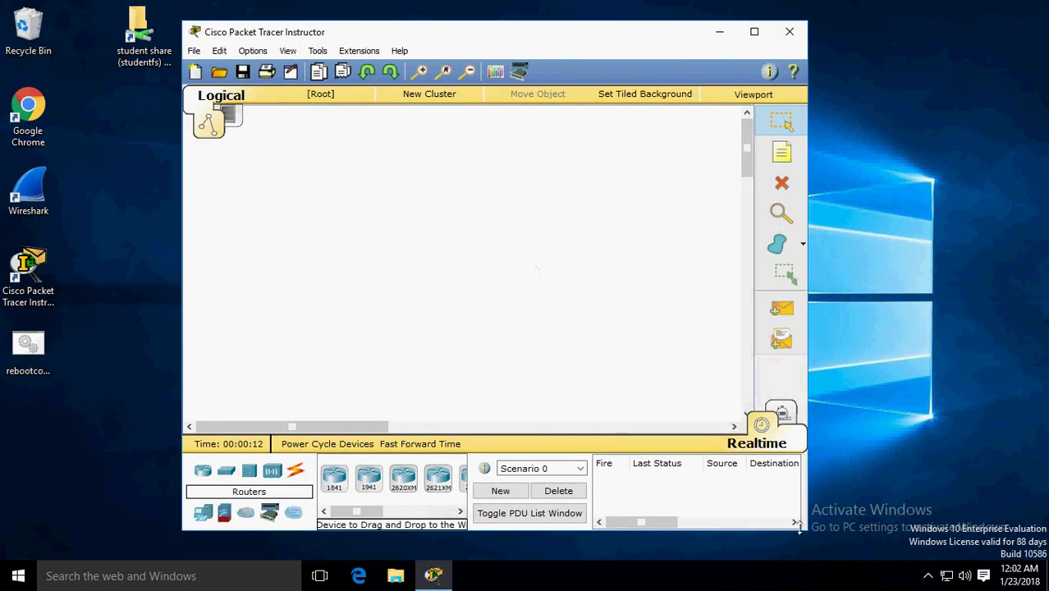
left_click(754, 32)
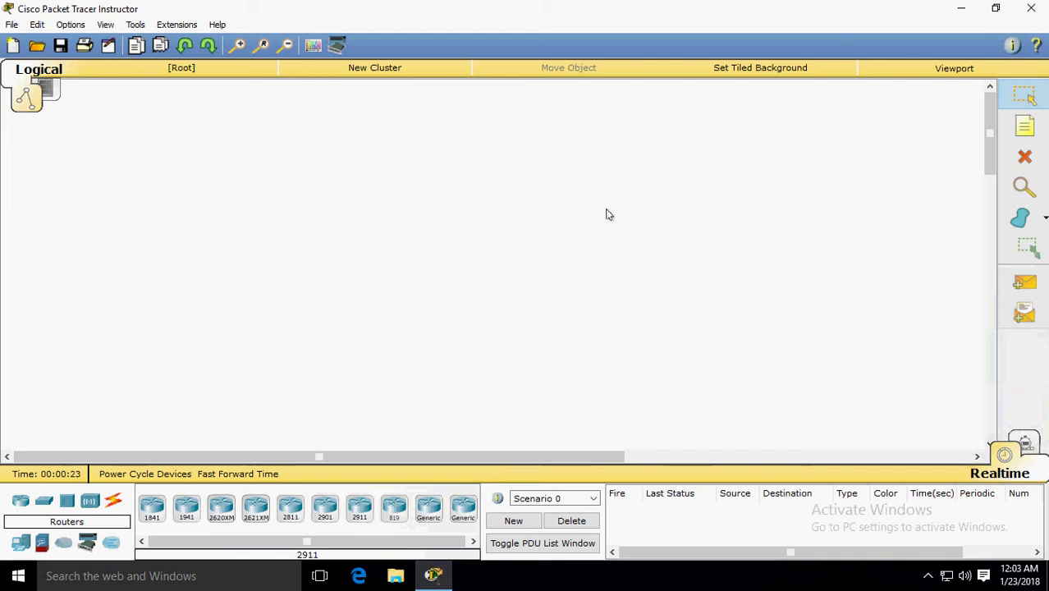
Minimize the remote desktop session from its connection bar to reveal the browser course page.
mouse_move(650, 3)
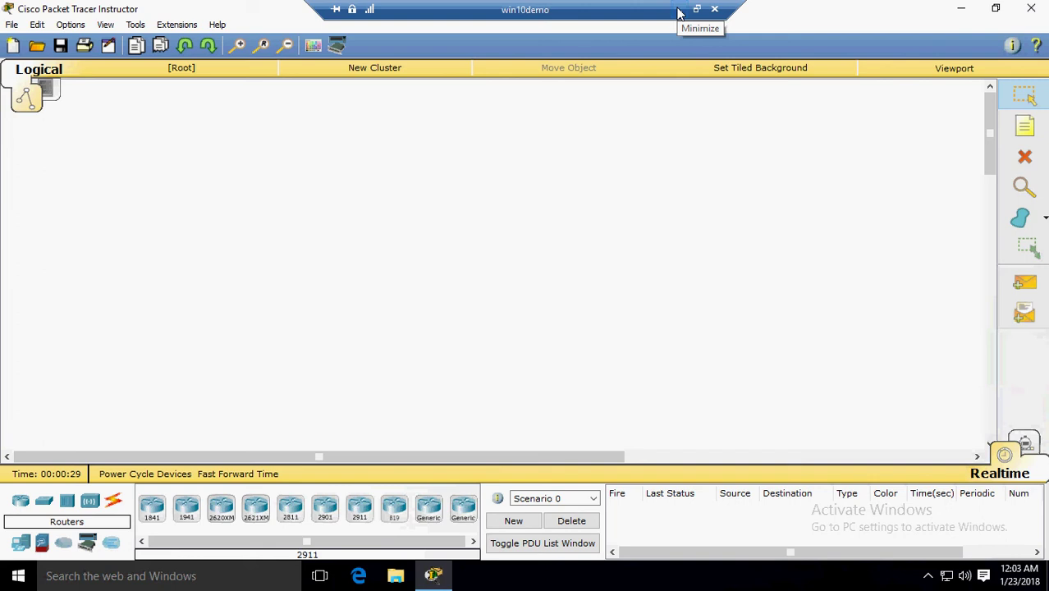
left_click(679, 10)
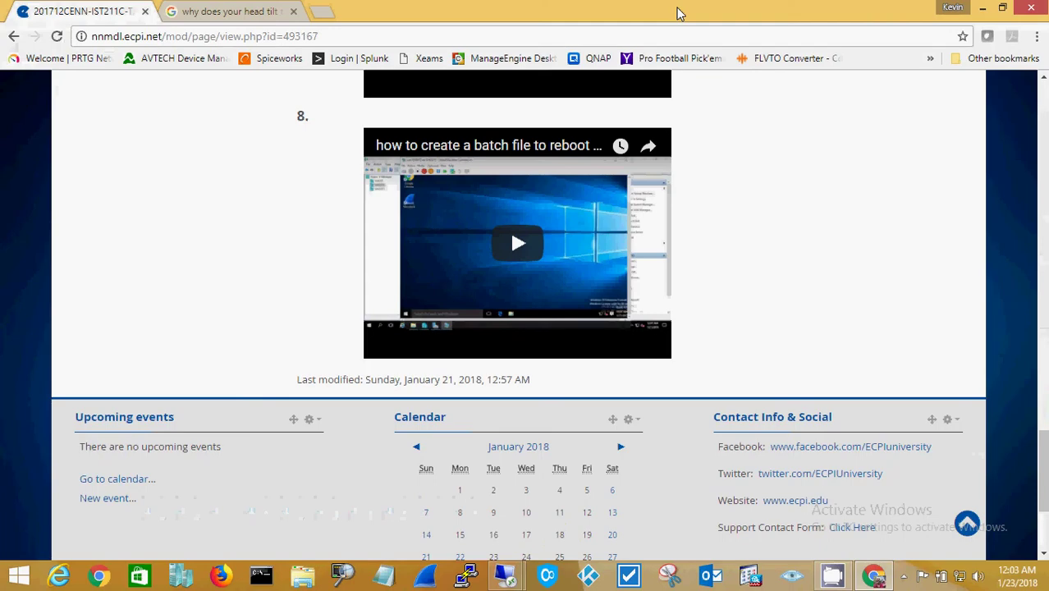